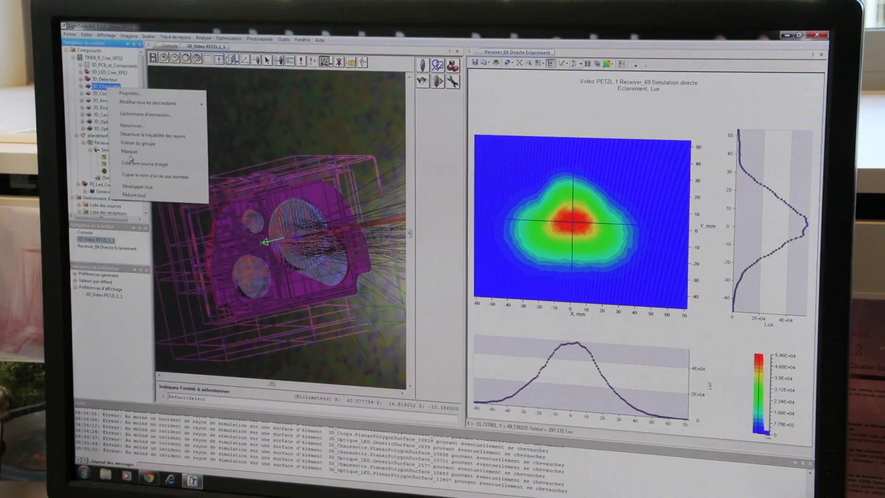
left_click_drag(248, 335, 277, 317)
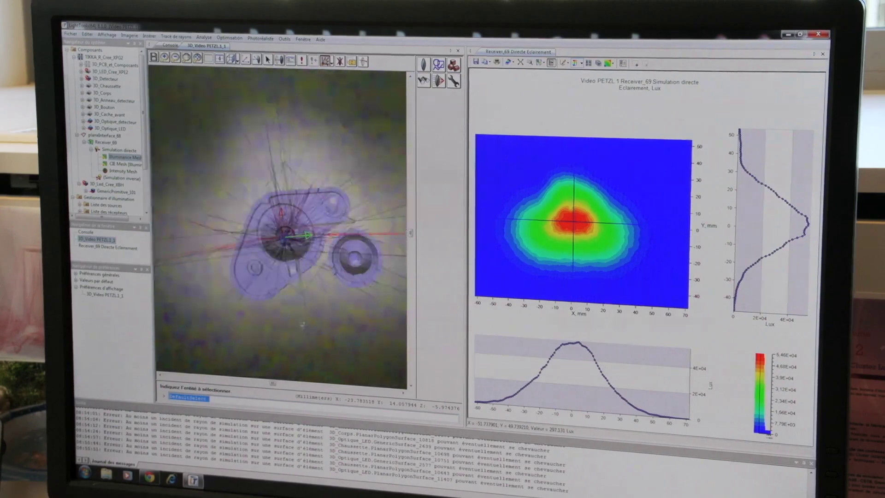